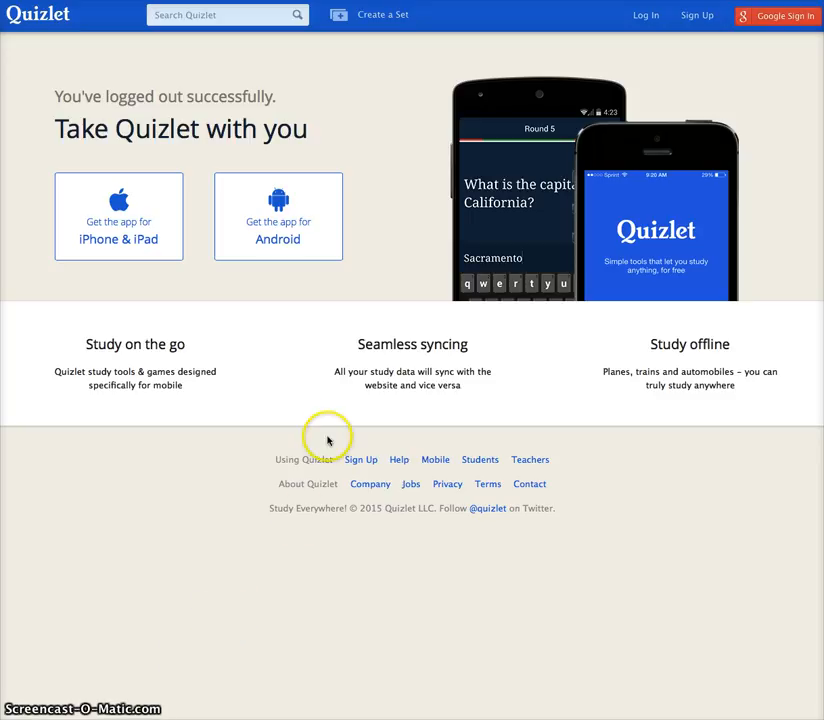
Step: Open Quizlet's Sign Up form from the page header
click(698, 16)
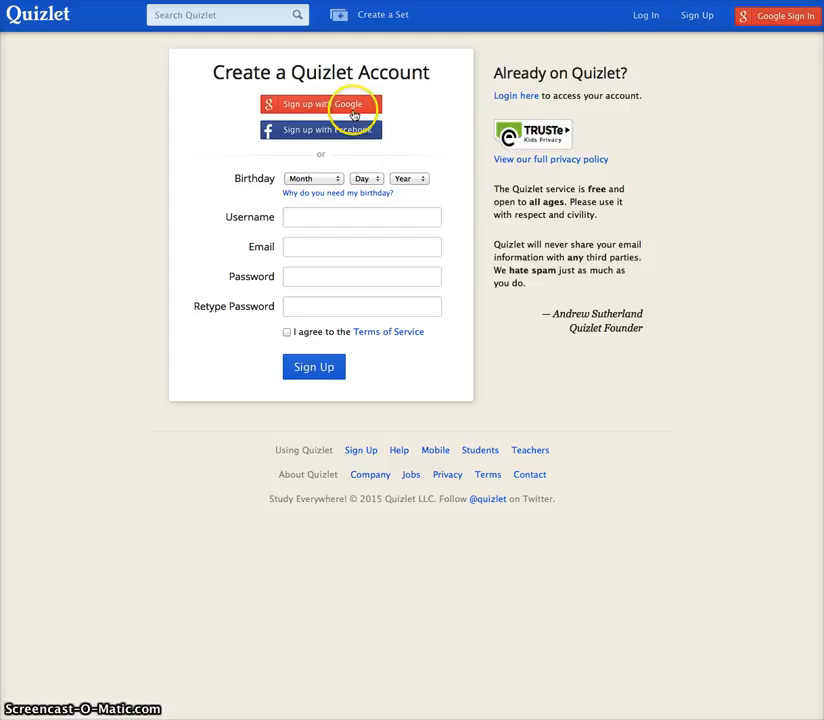
Step: Set the sign-up birthday to August 19, 1980
click(338, 184)
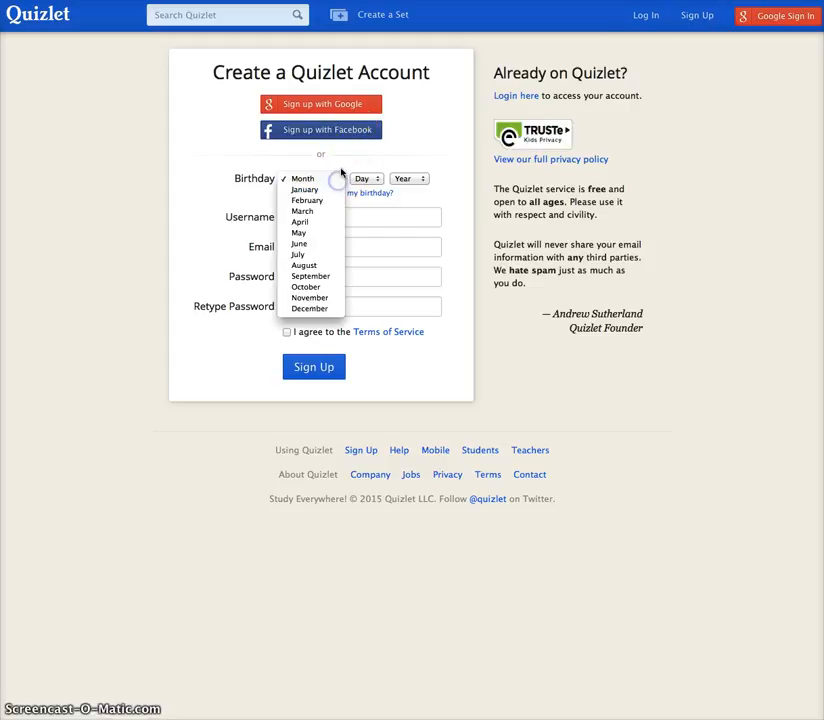
click(318, 264)
click(378, 181)
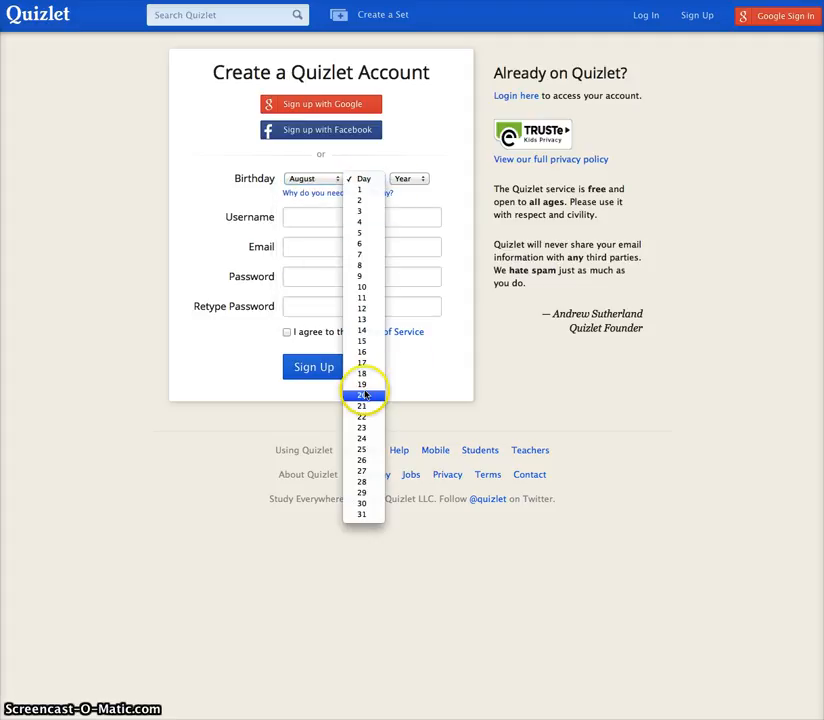
click(364, 390)
click(421, 178)
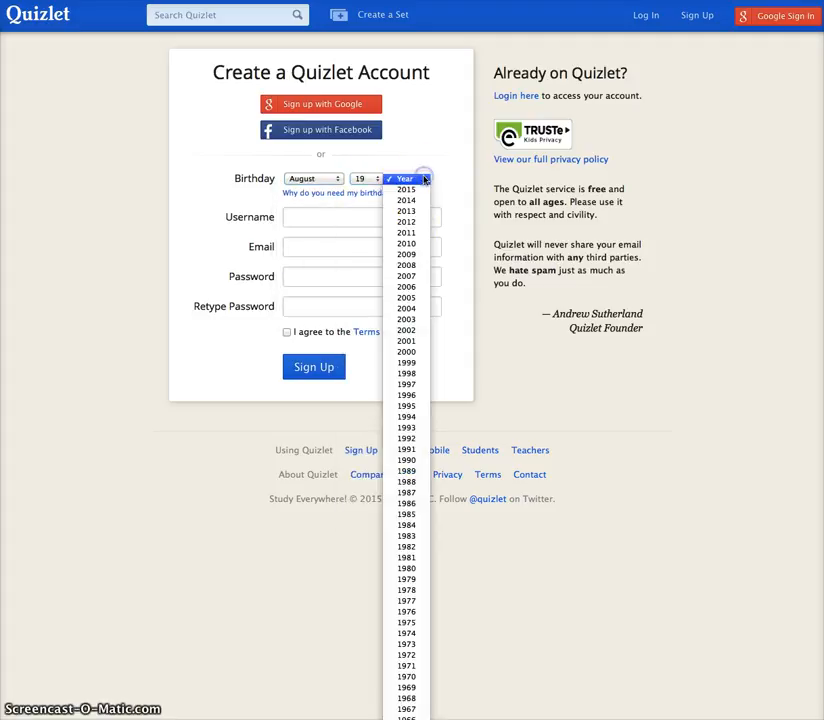
click(407, 569)
Step: Enter a username, the account e-mail address and a password
click(340, 224)
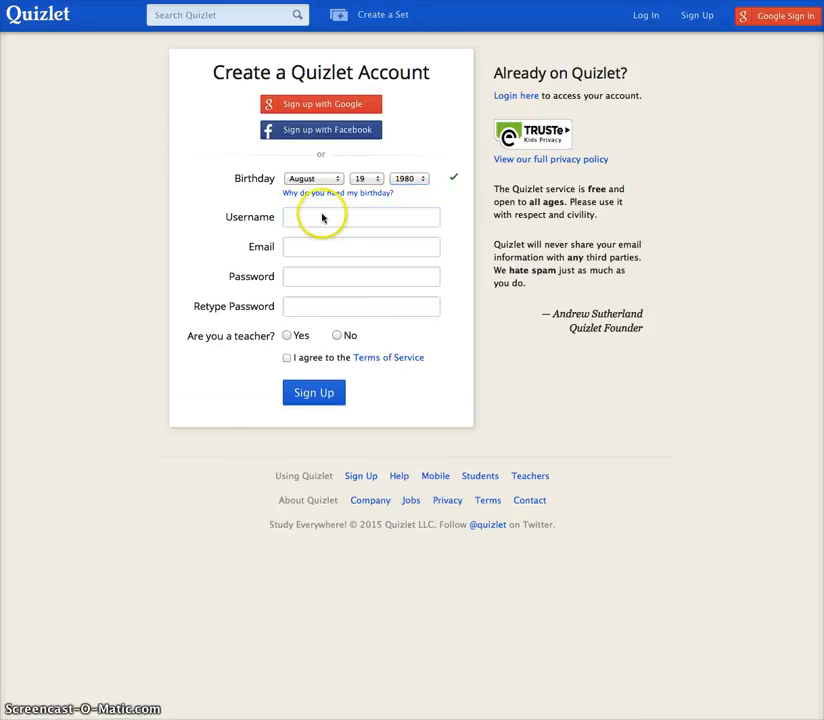
click(318, 213)
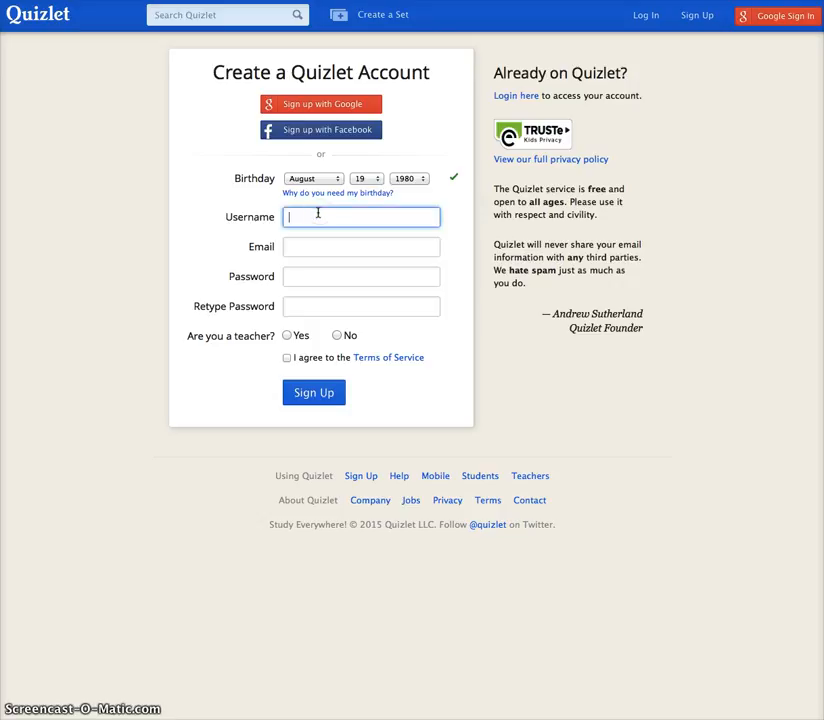
text(Ilove)
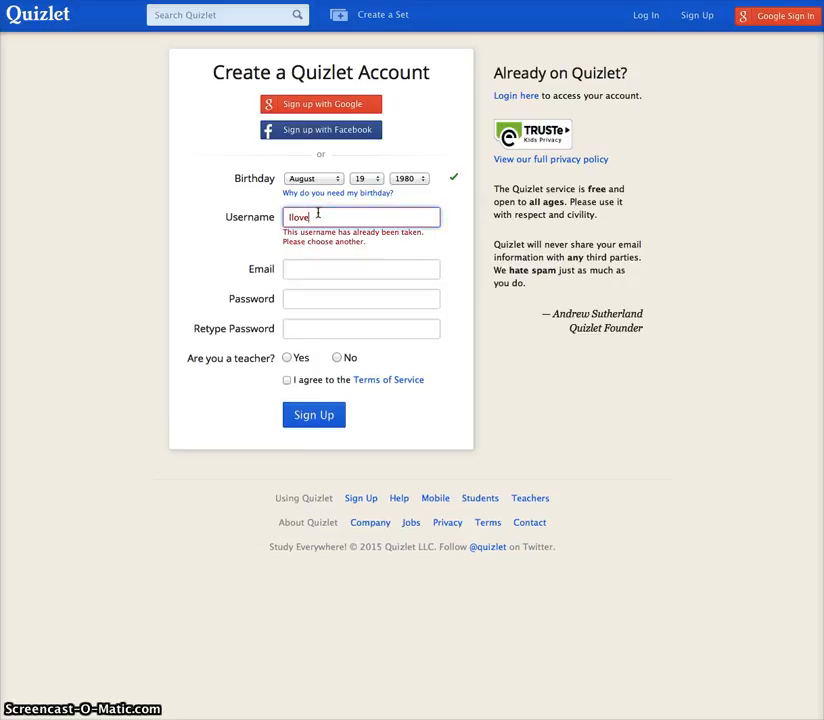
text(assess)
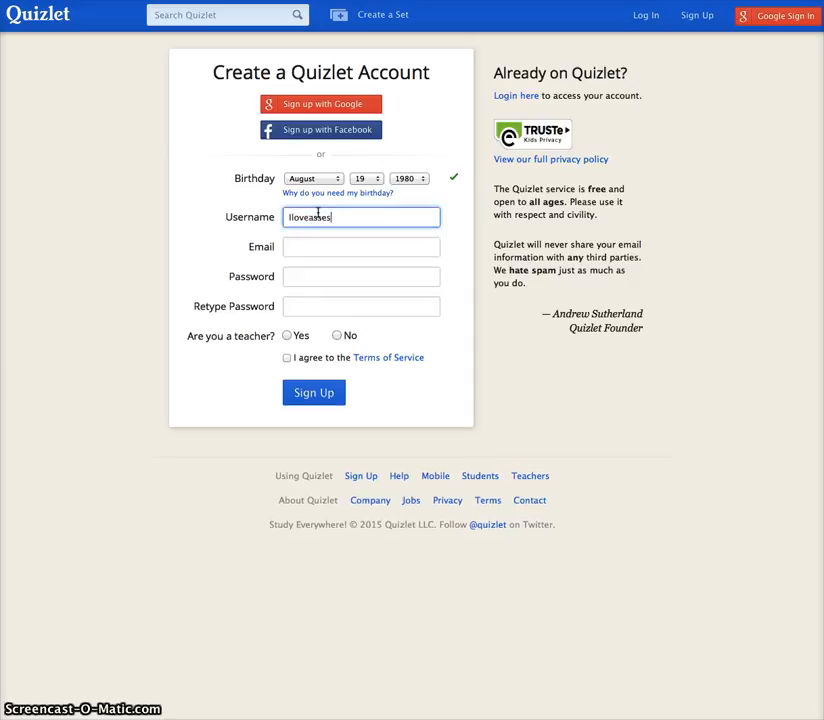
text(ment)
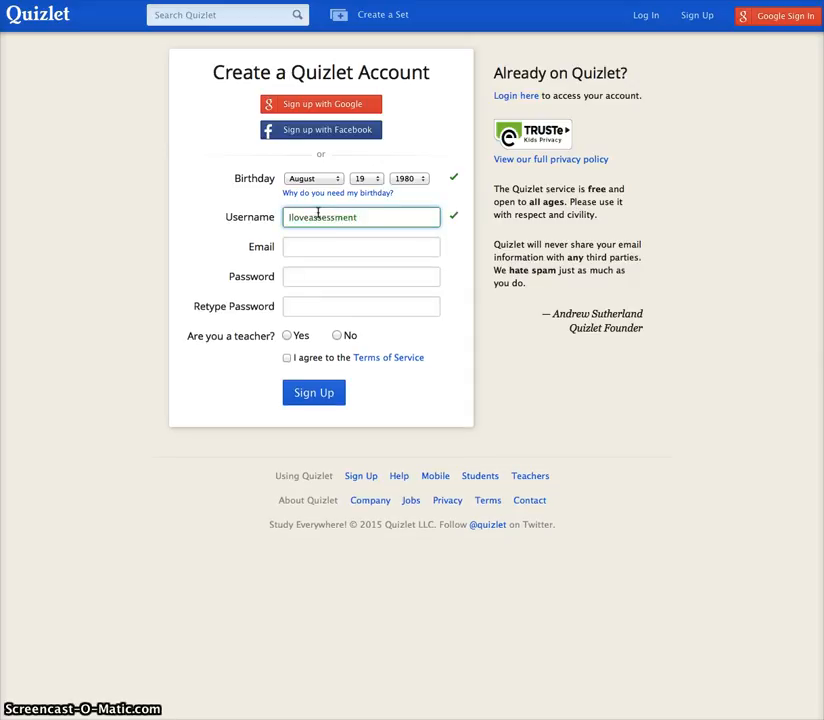
click(338, 251)
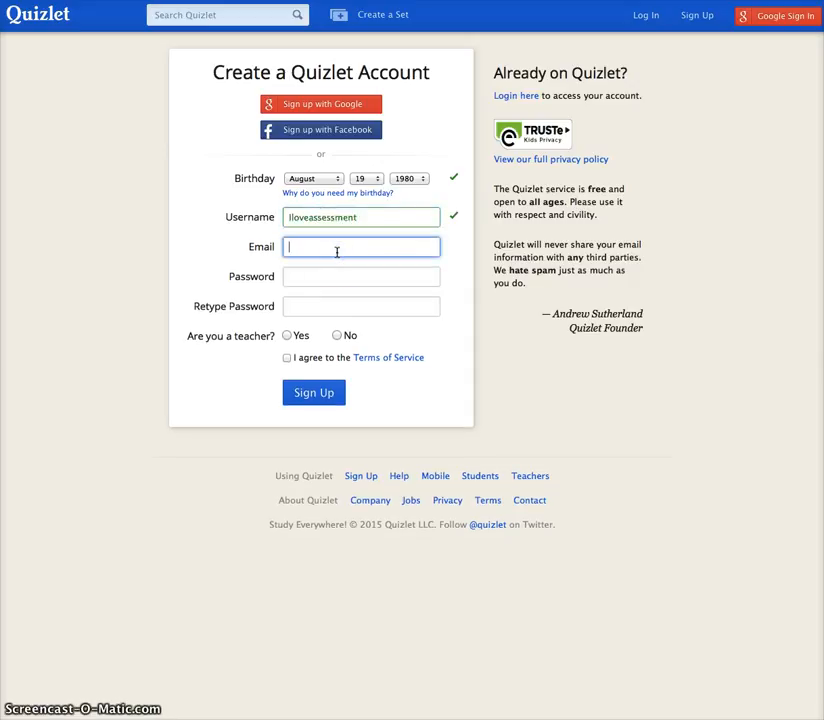
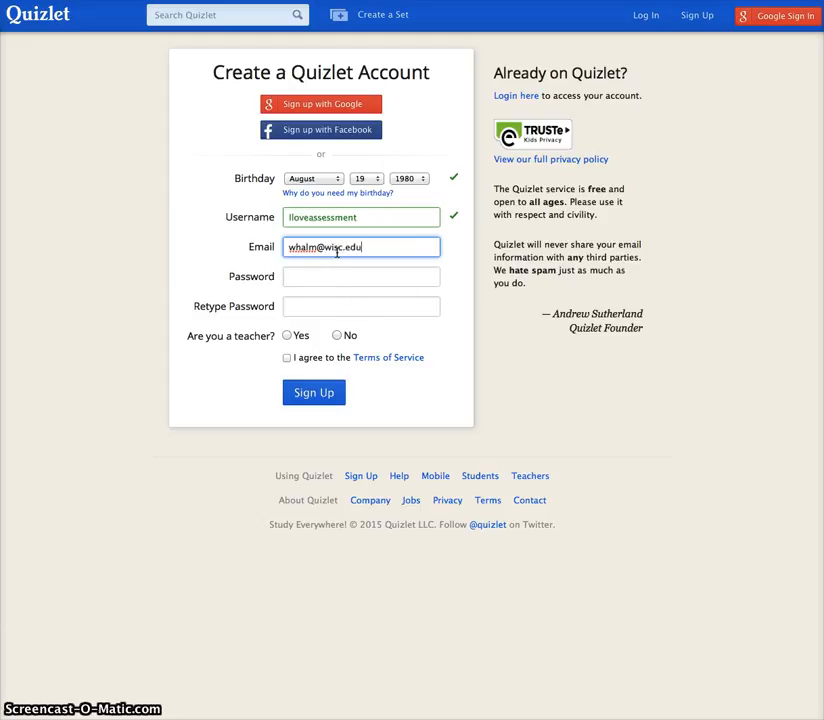
key(Tab)
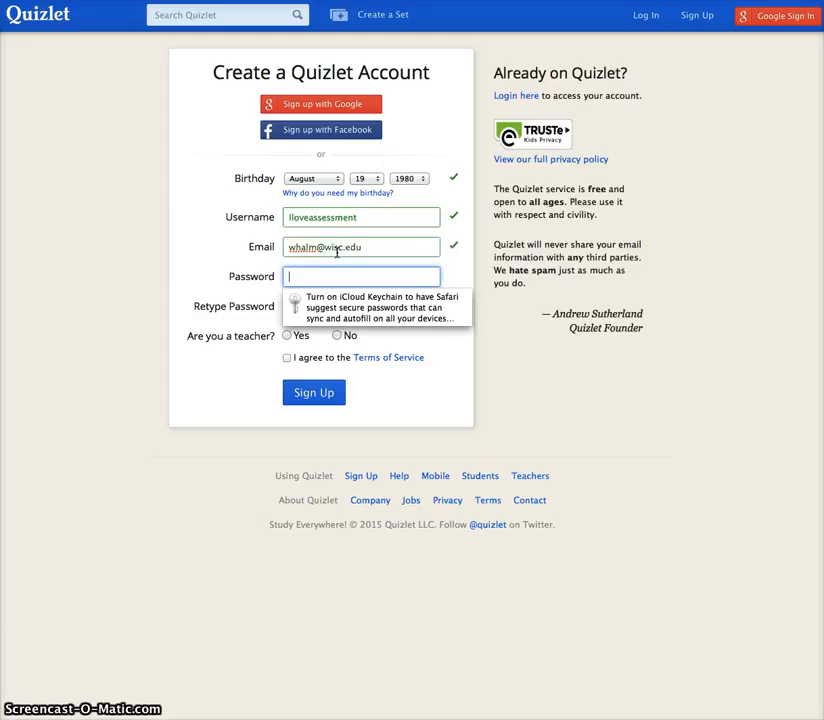
text(••••••)
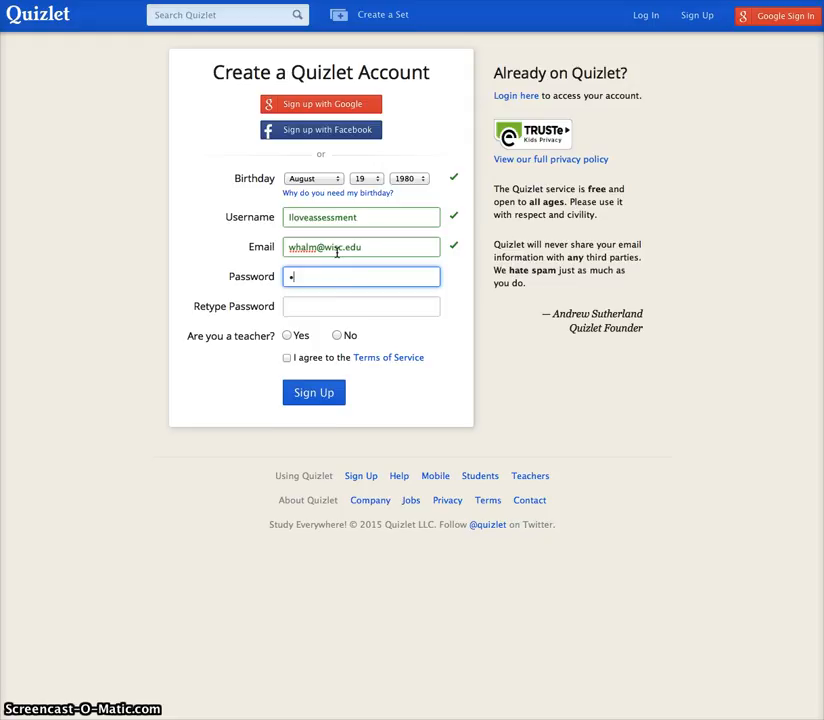
text(••)
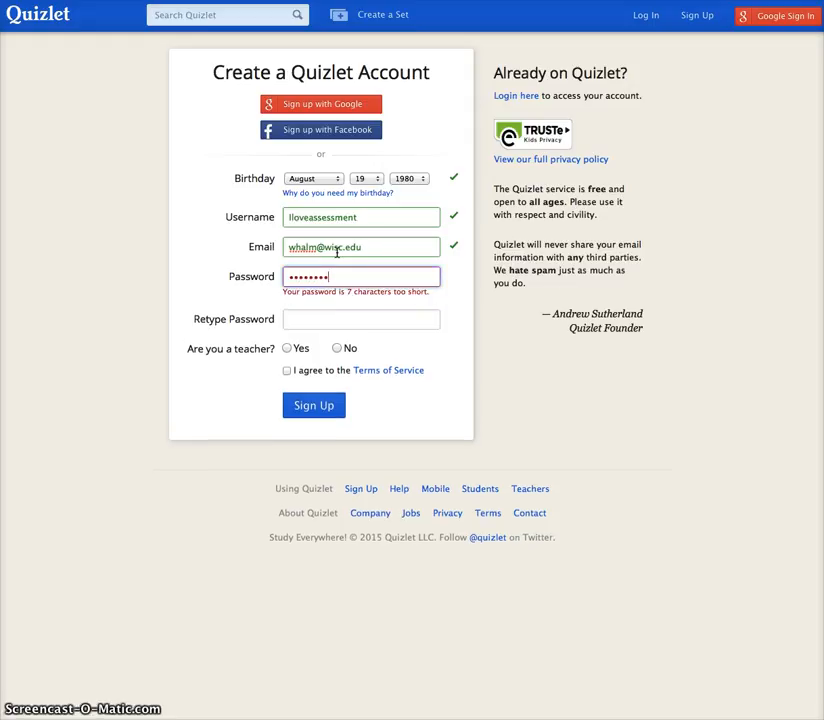
Step: Retype the password, answer No to teacher, accept the terms, and submit the sign-up
click(327, 308)
text(••••••••)
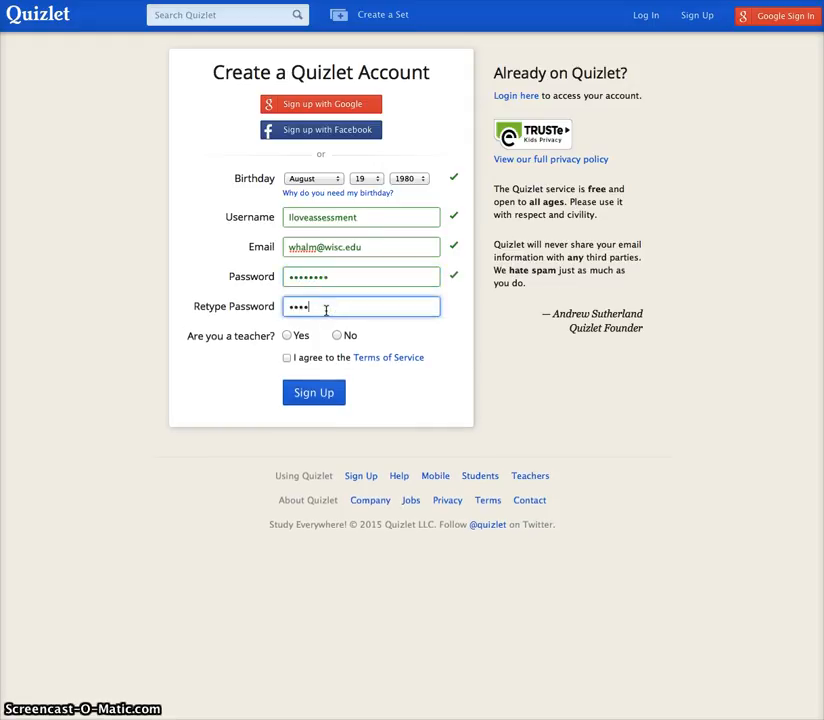
click(338, 336)
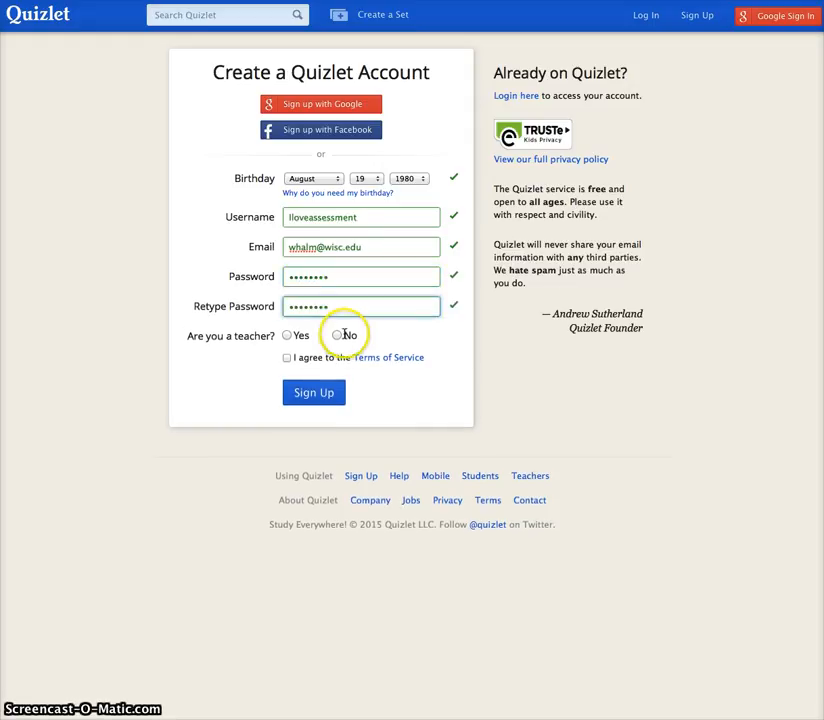
click(288, 359)
click(323, 399)
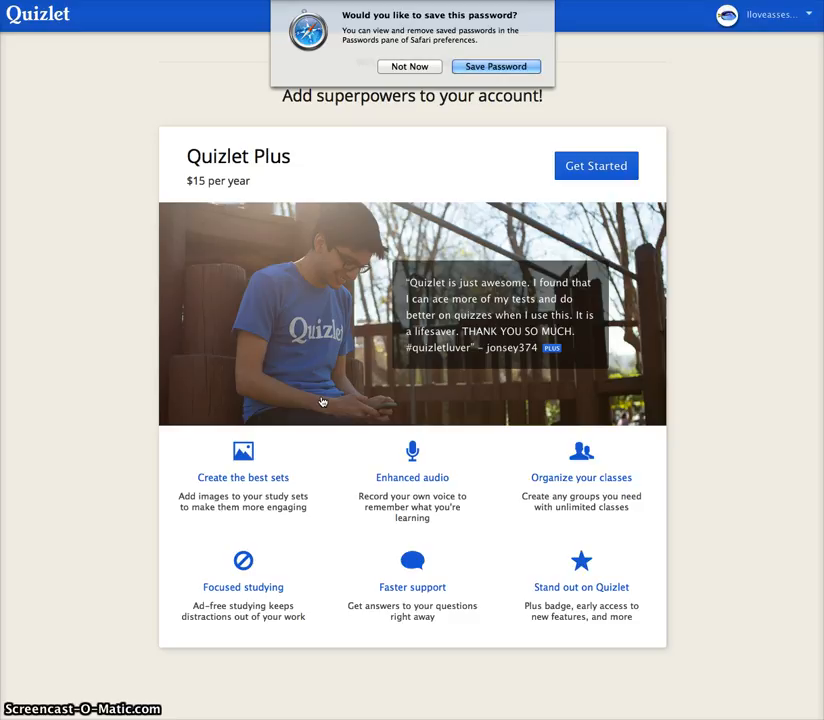
Step: Decline Safari's password save and go to Your Sets from the account menu
click(421, 68)
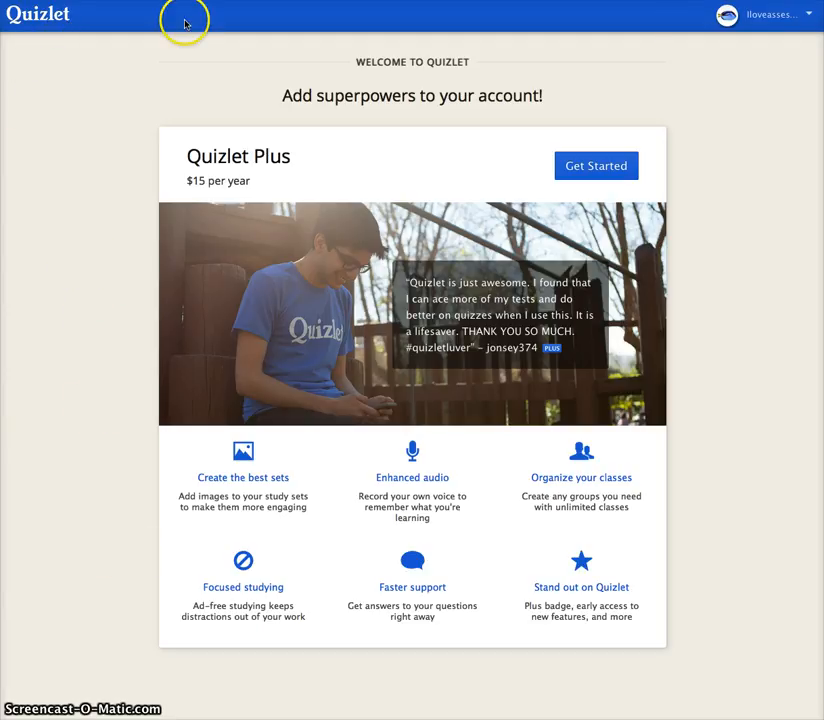
click(808, 14)
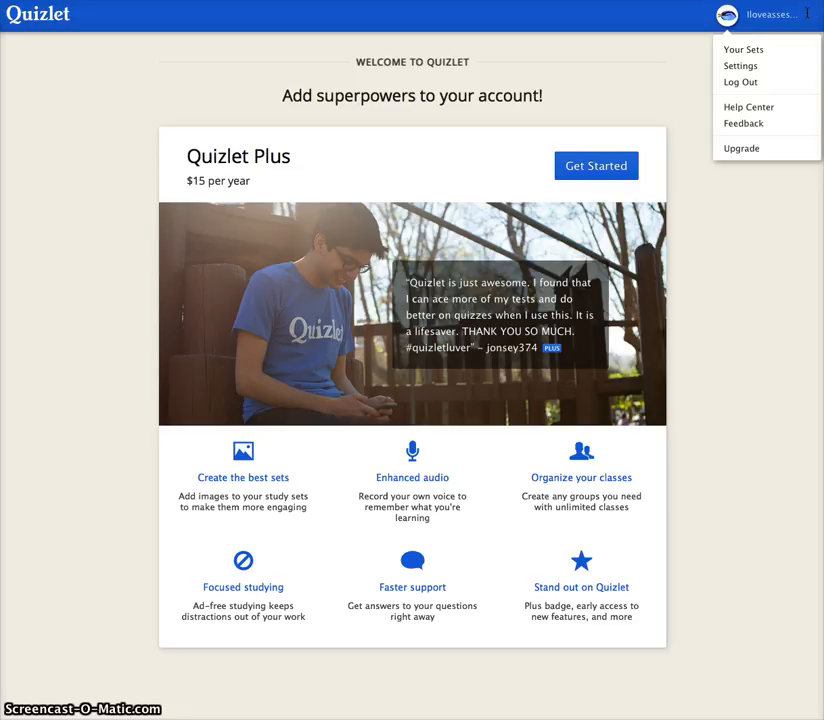
click(737, 50)
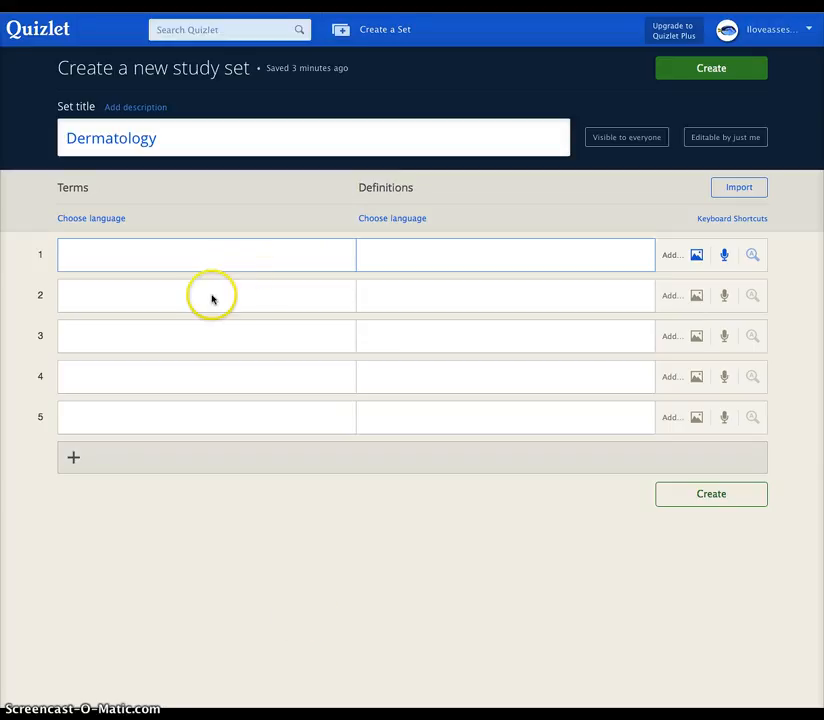
Step: Enter 'Tinea Corporis' as the first term, with the term language set to English
click(148, 260)
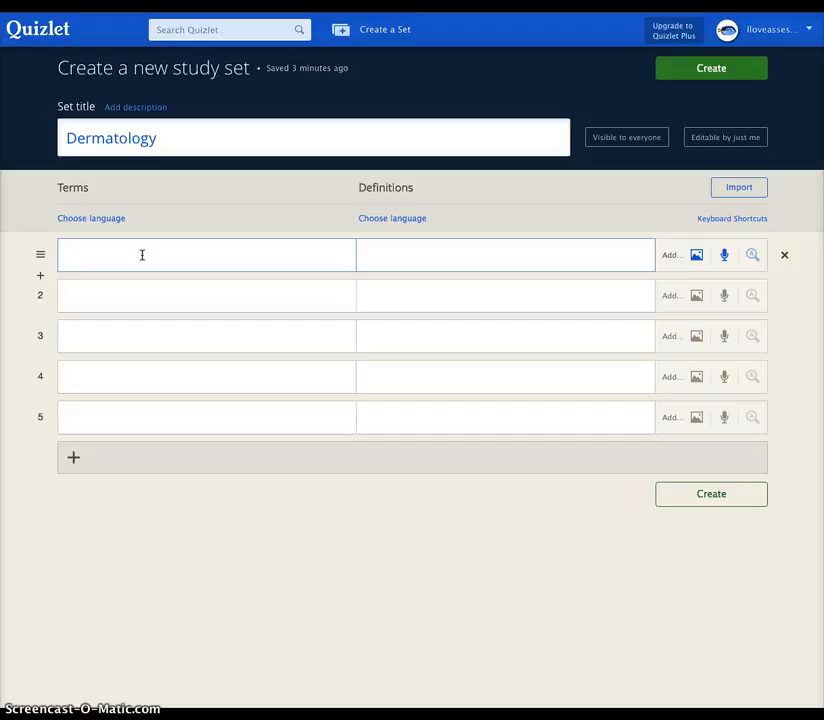
text(Tinea Corporis)
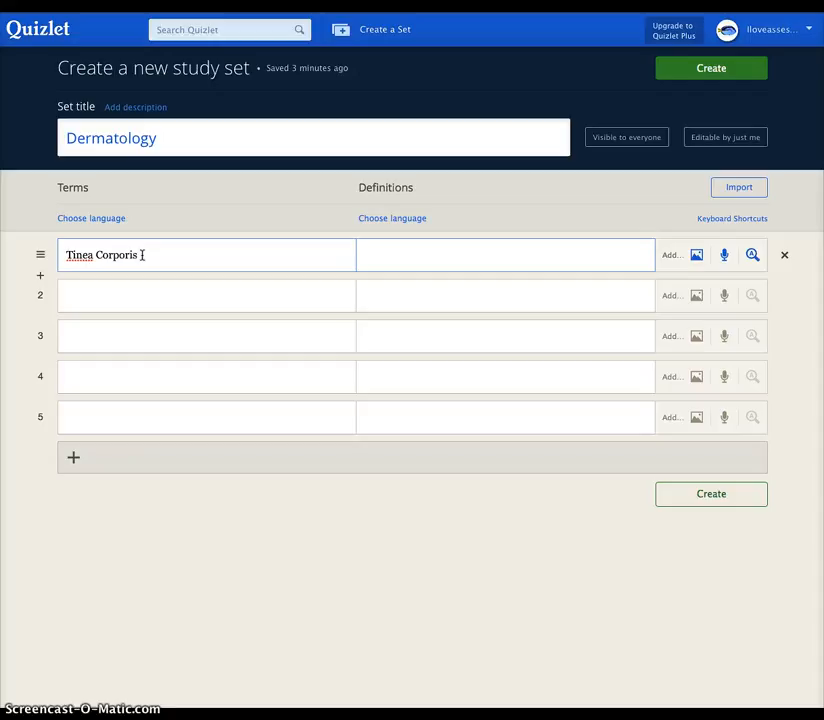
click(139, 251)
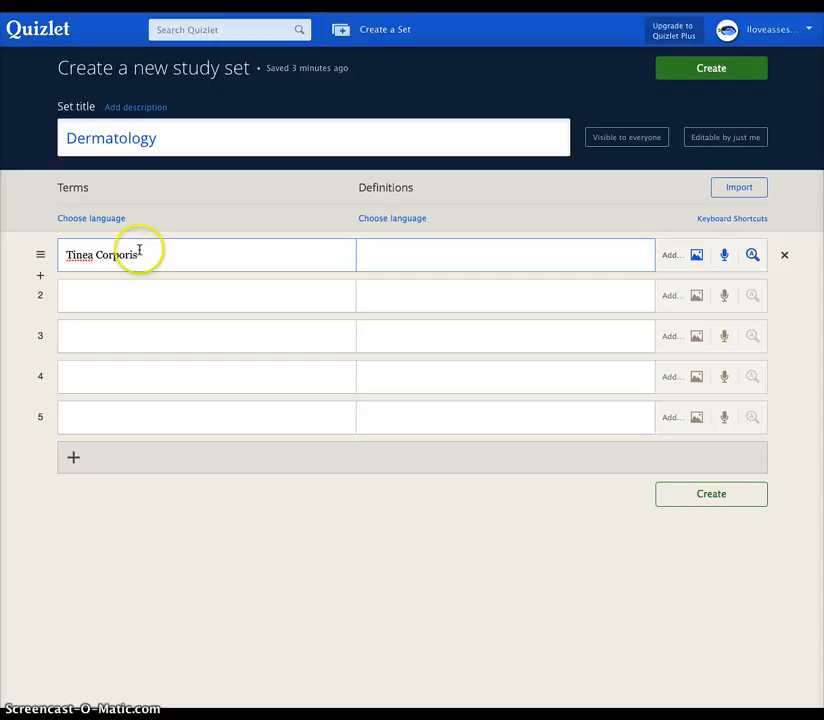
click(390, 262)
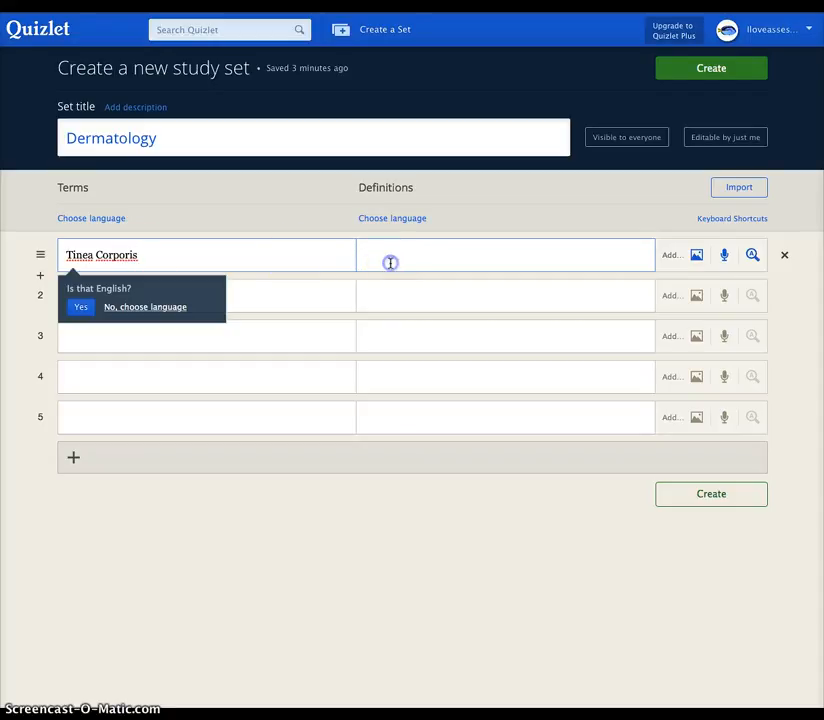
click(80, 307)
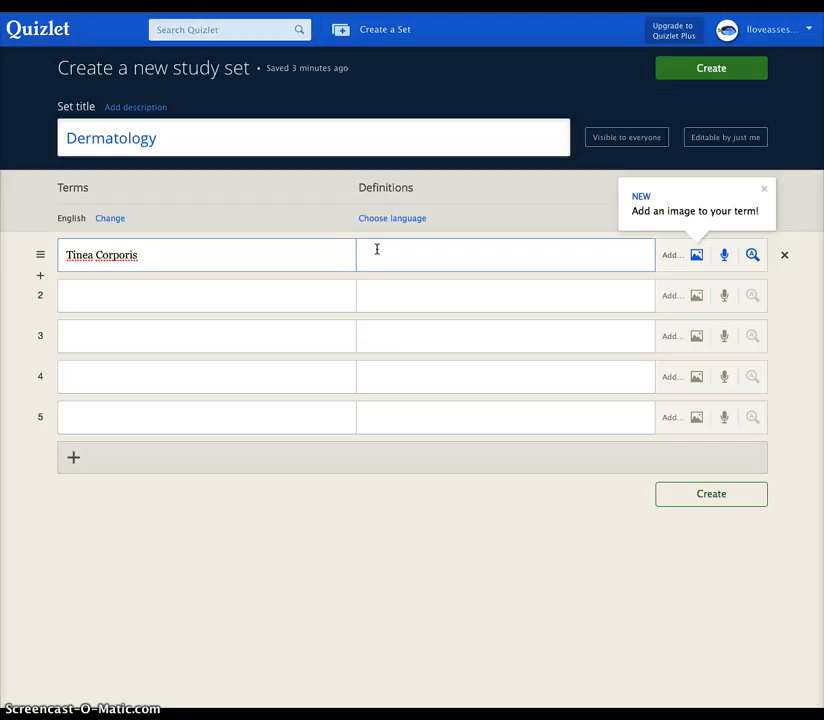
Step: Type its definition: pruritic, annular, erythemic scaling lesion, ending 'Scaling, ring'
text(Prurit)
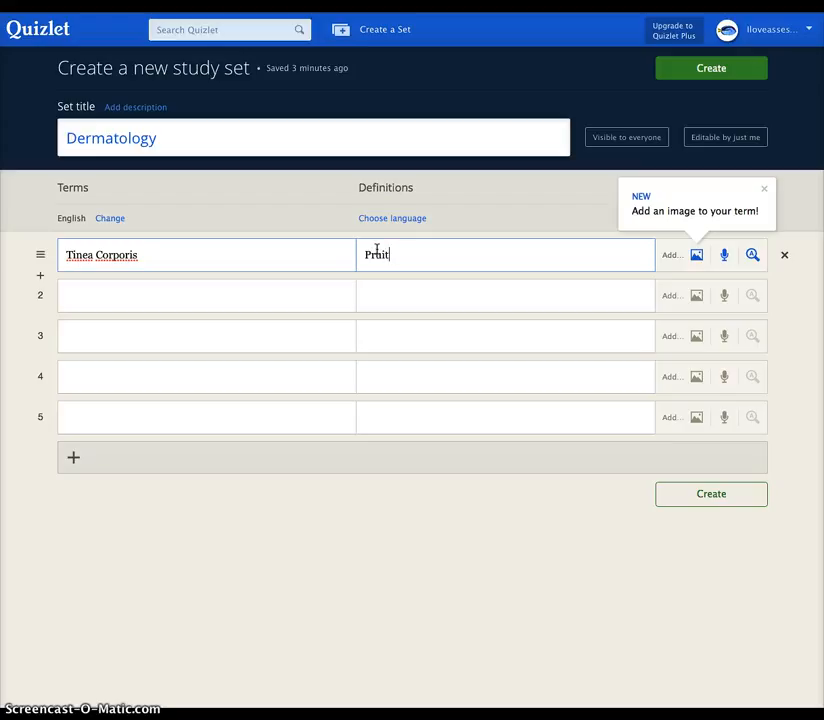
text(ic lesion. Begins with small)
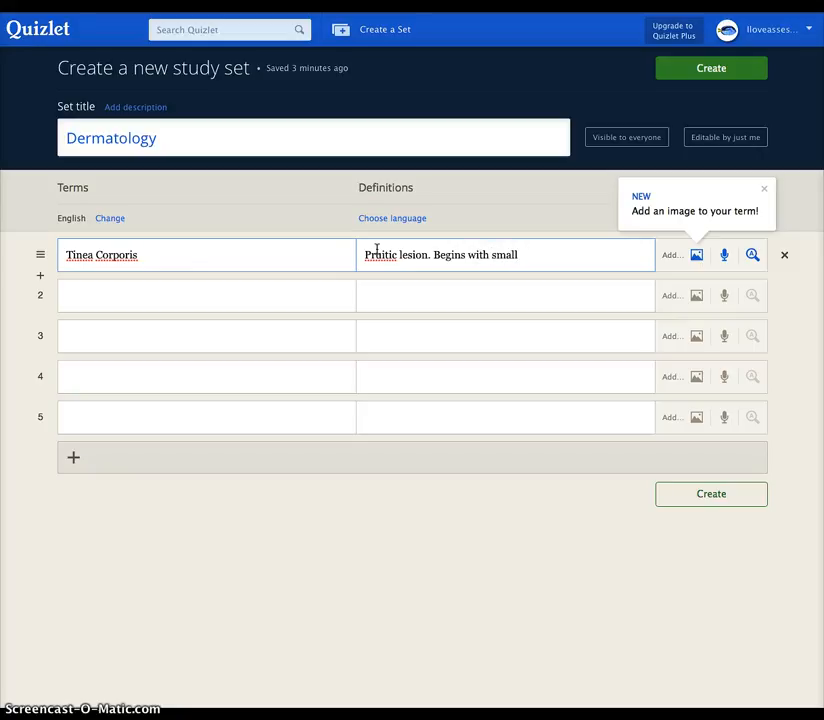
text(, annular, erythe)
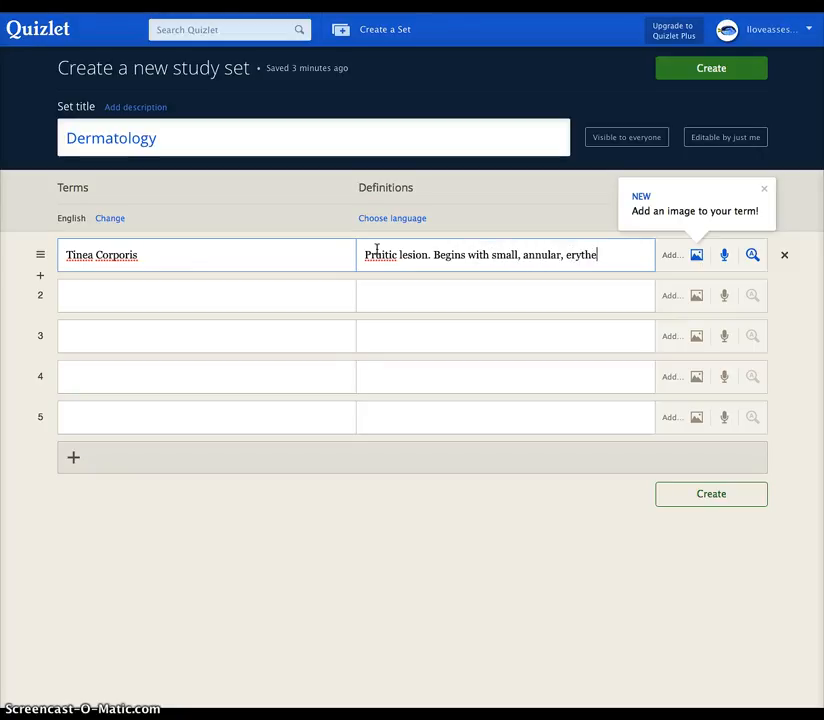
text(mic,)
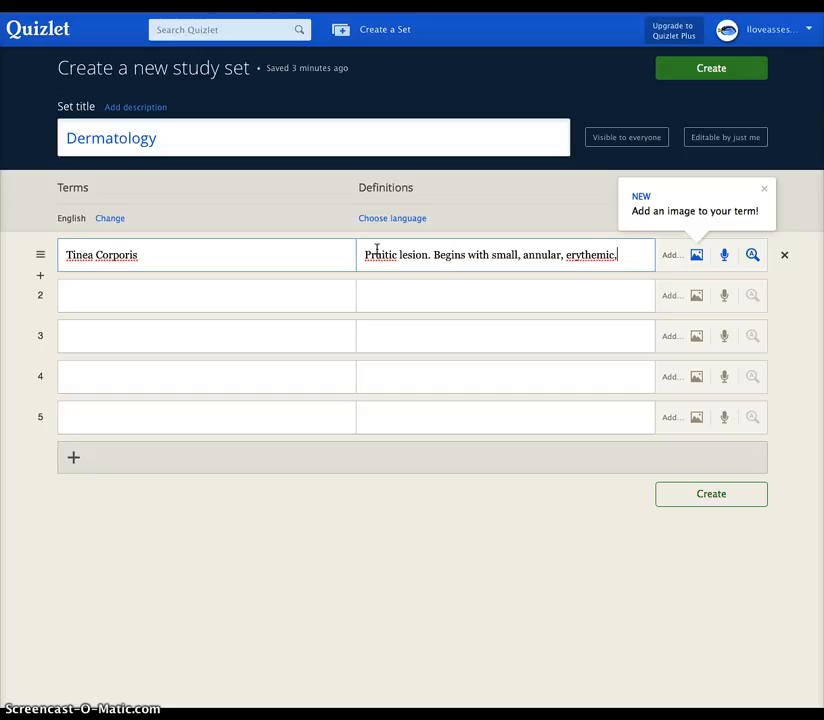
text( and scaling lesio)
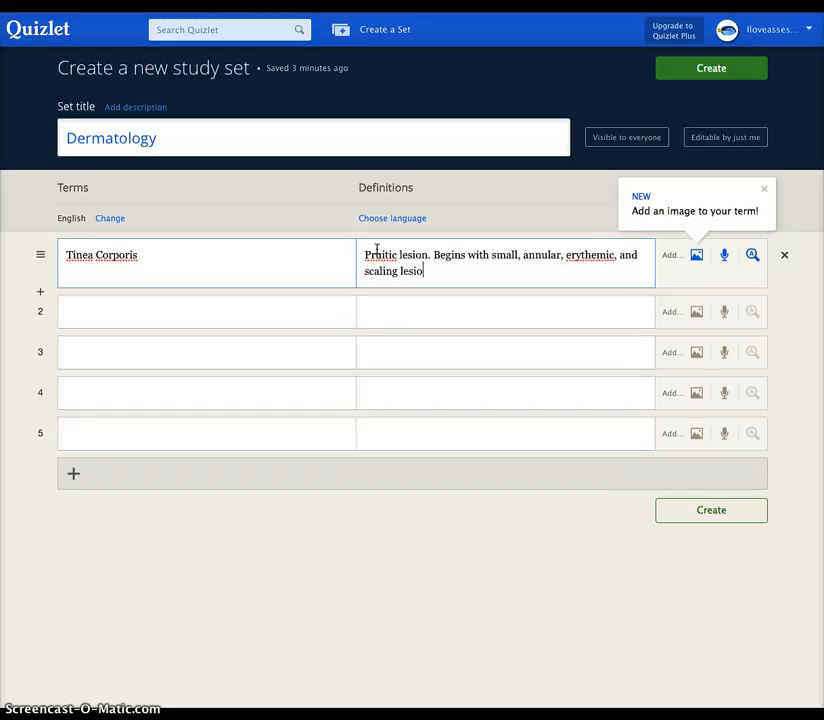
text(n that)
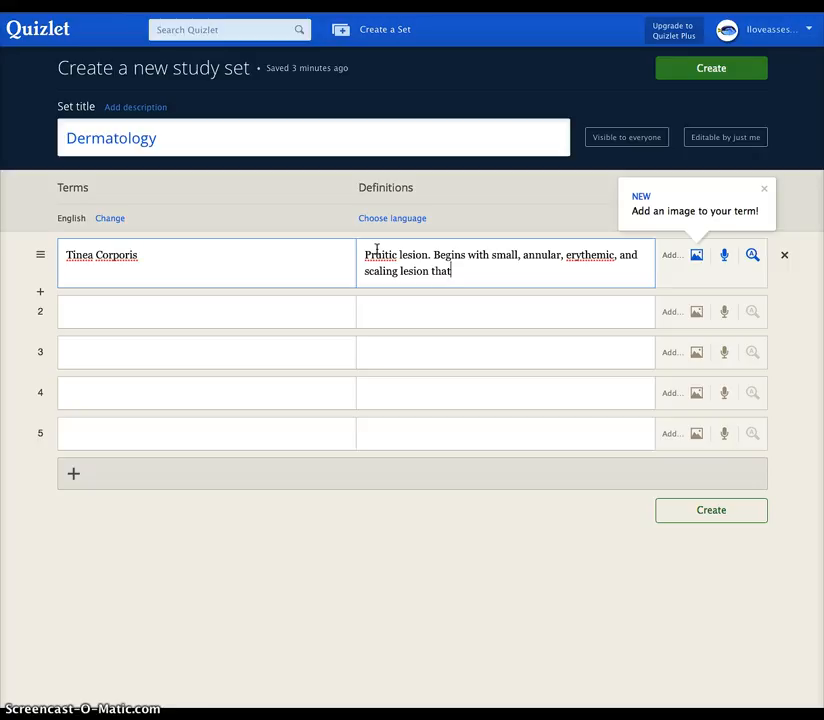
text( develops a central area)
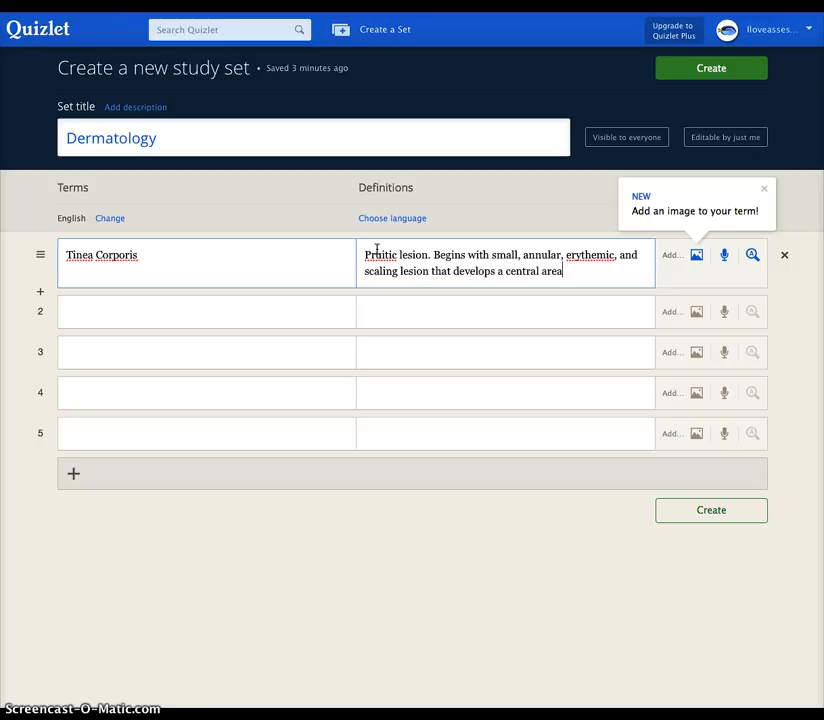
text( of clearing as it g)
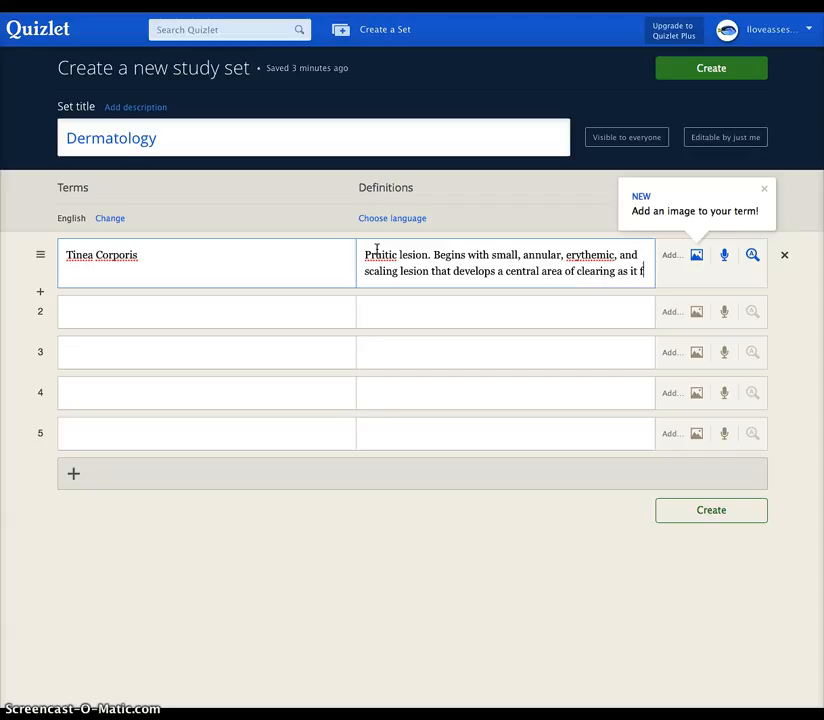
text(rows in diameter)
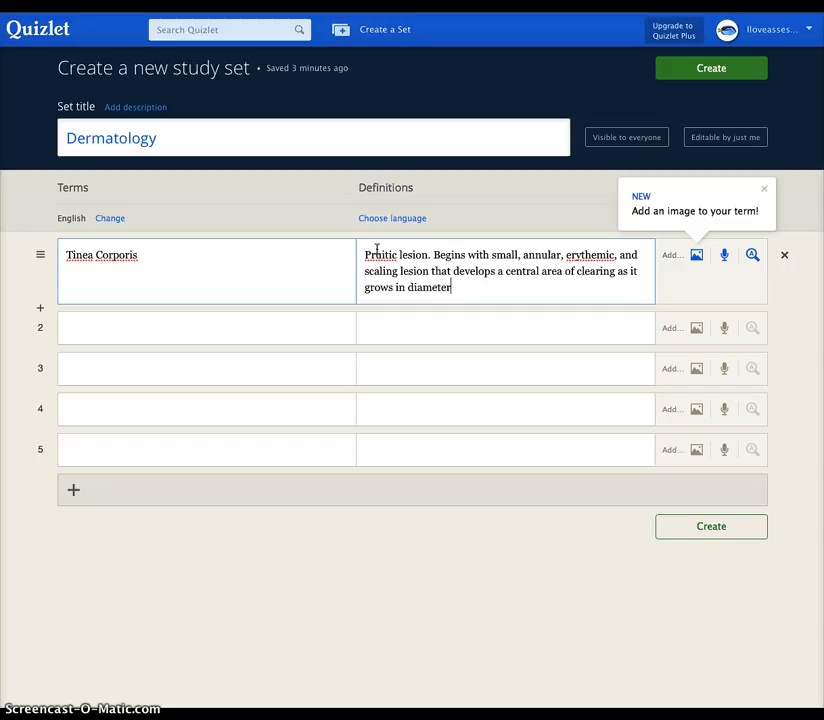
text(. Scaling)
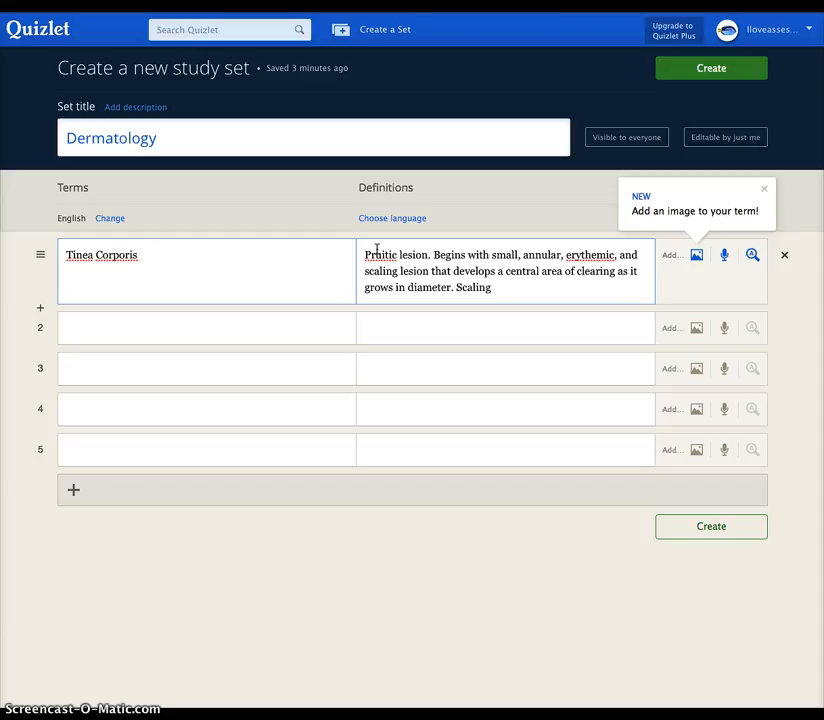
text(, rign)
key(BackSpace)
key(BackSpace)
key(BackSpace)
text(ing)
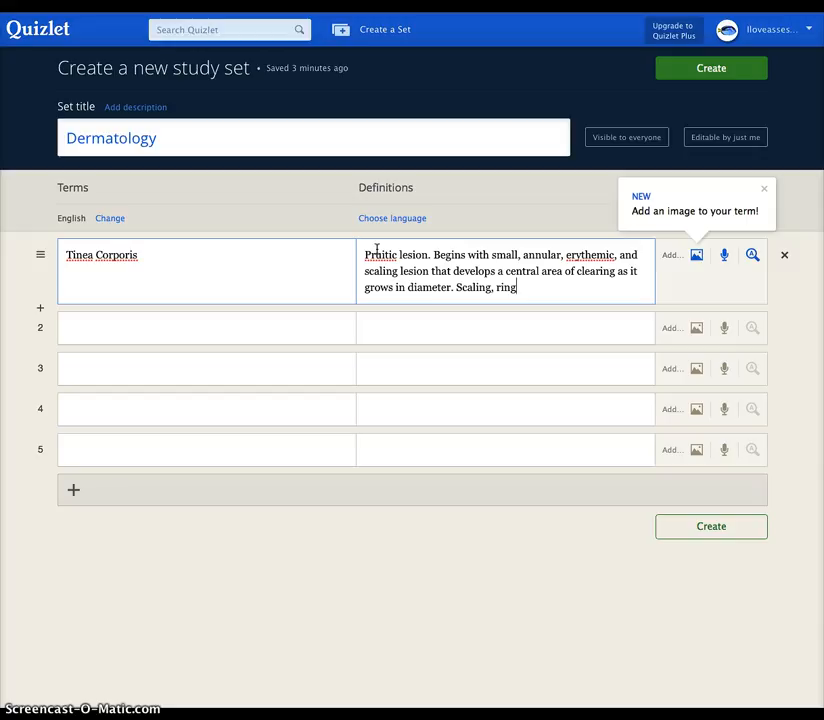
Step: Attach the first ring-shaped rash photo from image search to Tinea Corporis
click(695, 256)
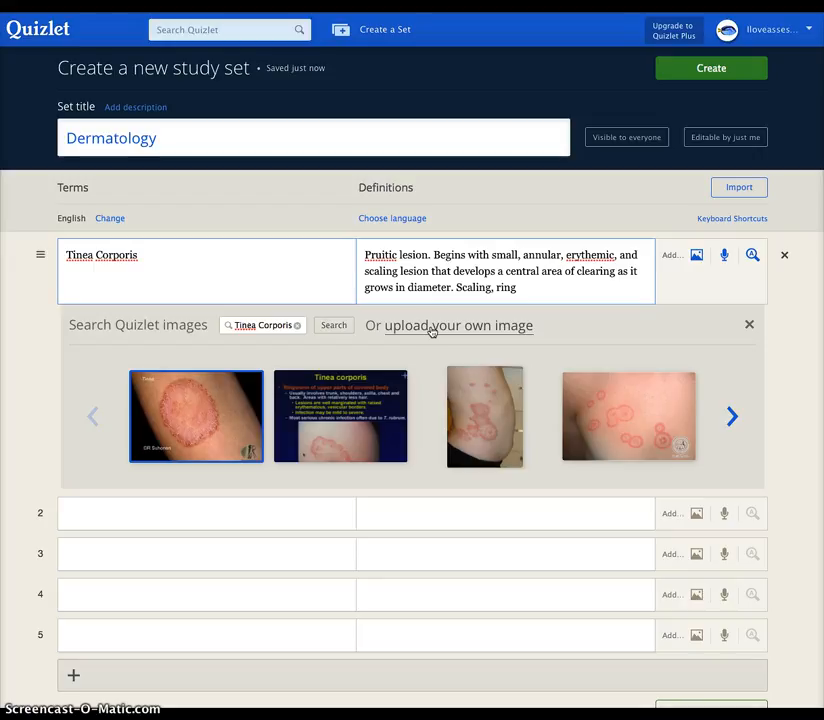
click(208, 405)
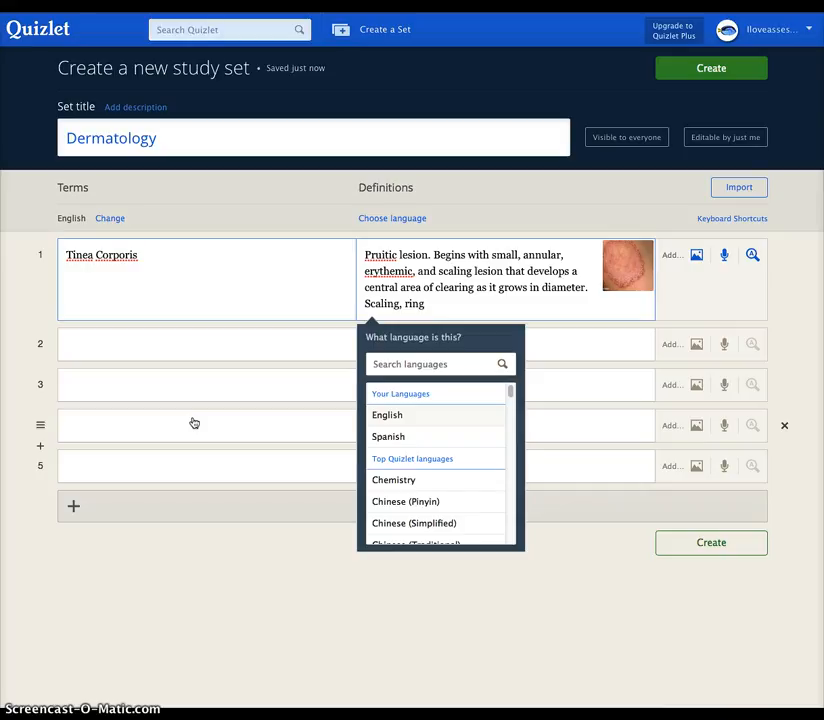
Step: Set the definition language to English and attempt to create the set
click(251, 378)
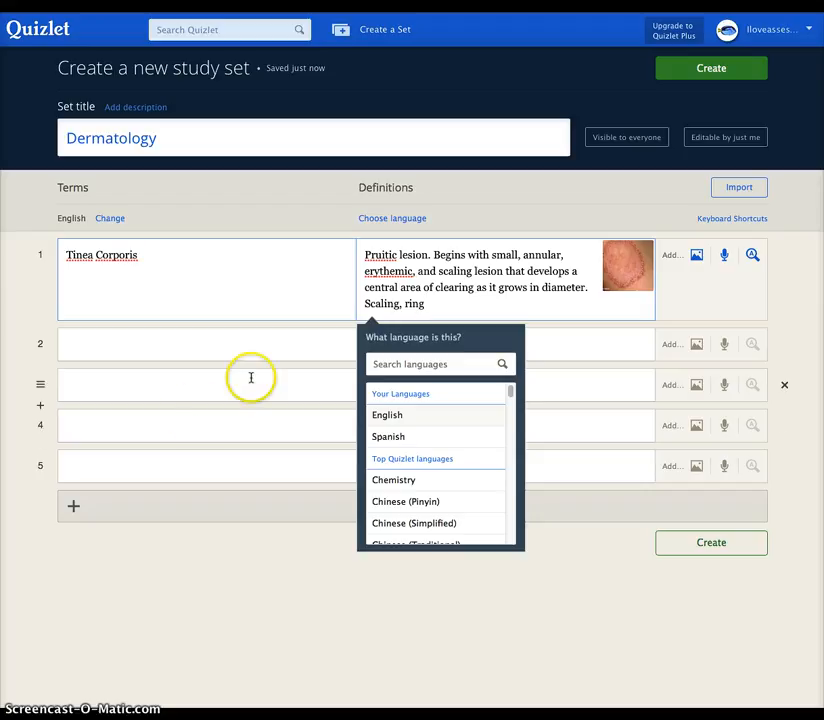
click(725, 257)
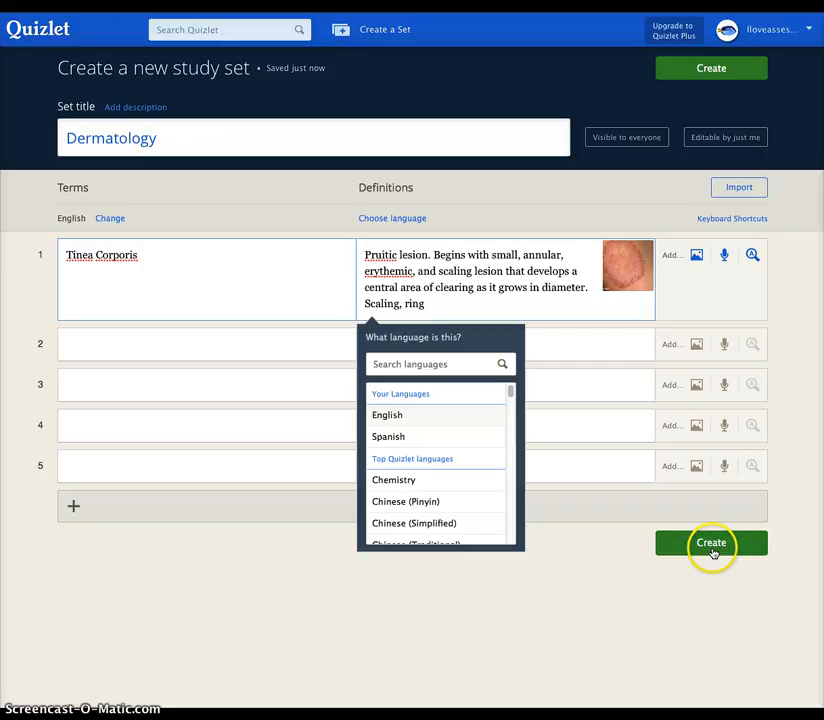
click(420, 417)
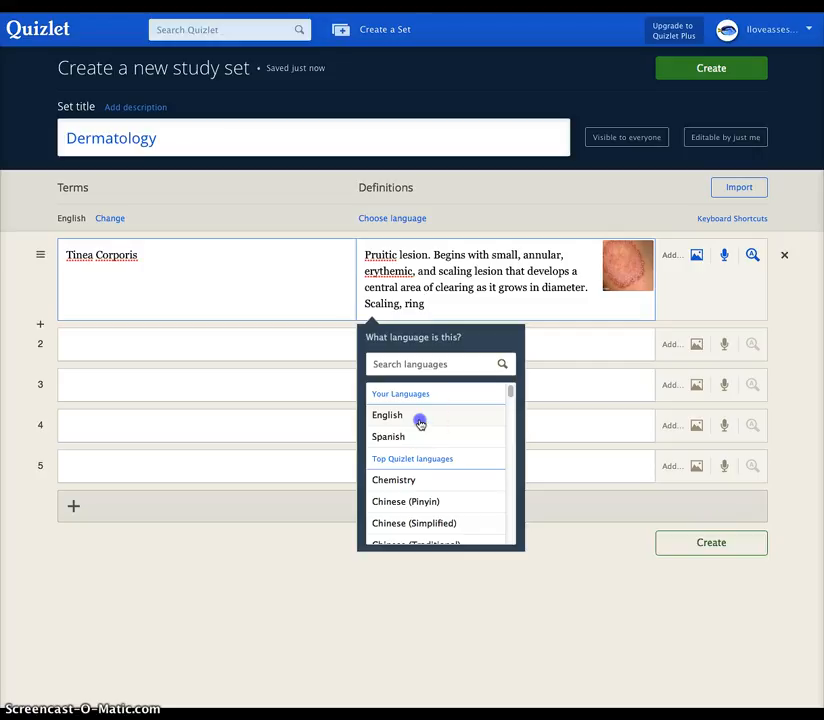
click(720, 545)
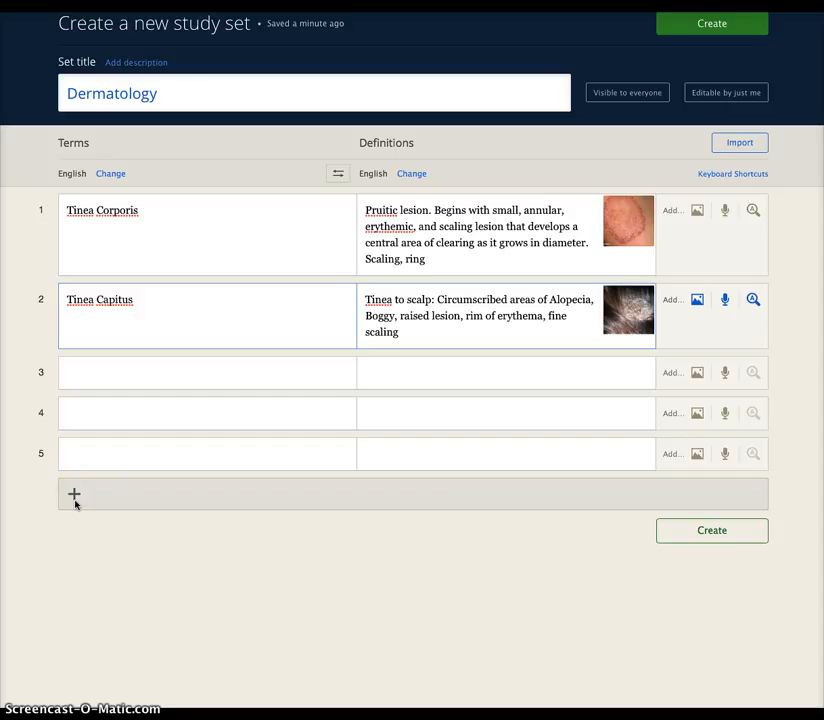
Step: Create the Dermatology set with its two terms
click(712, 532)
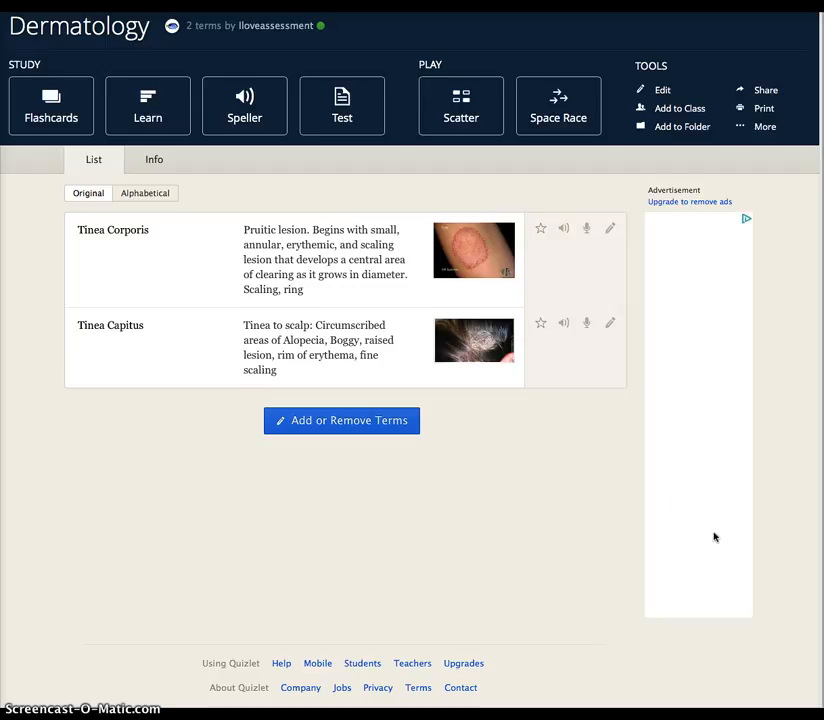
Step: Flip the Tinea Corporis flashcard to its definition and back to the term
click(70, 121)
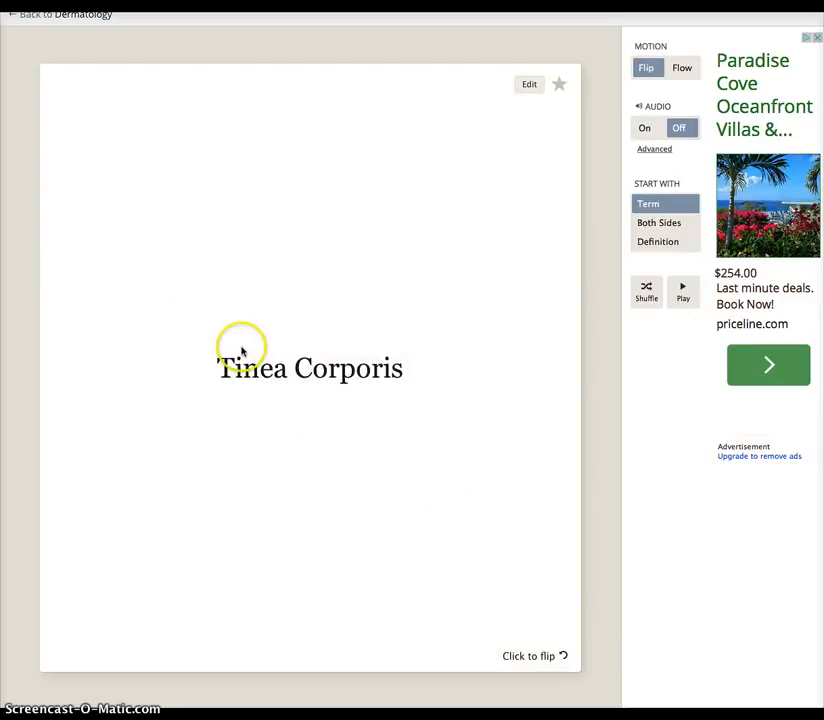
click(527, 656)
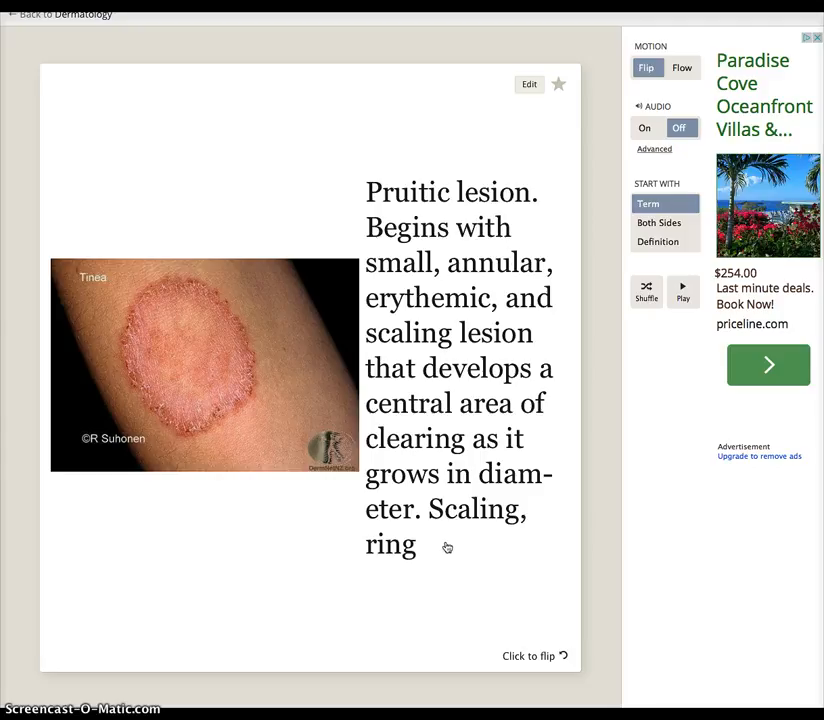
click(526, 654)
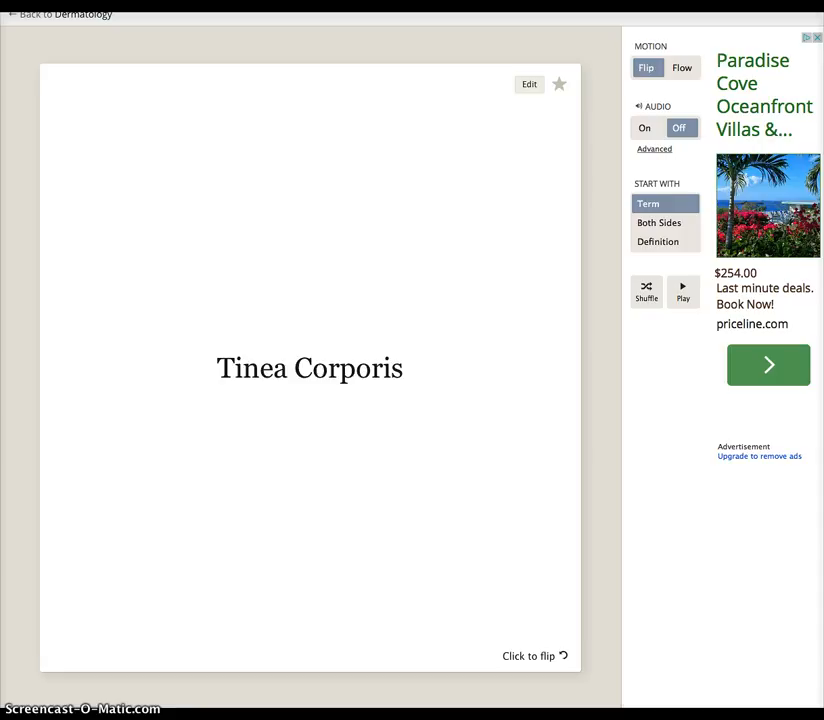
key(ctrl+Tab)
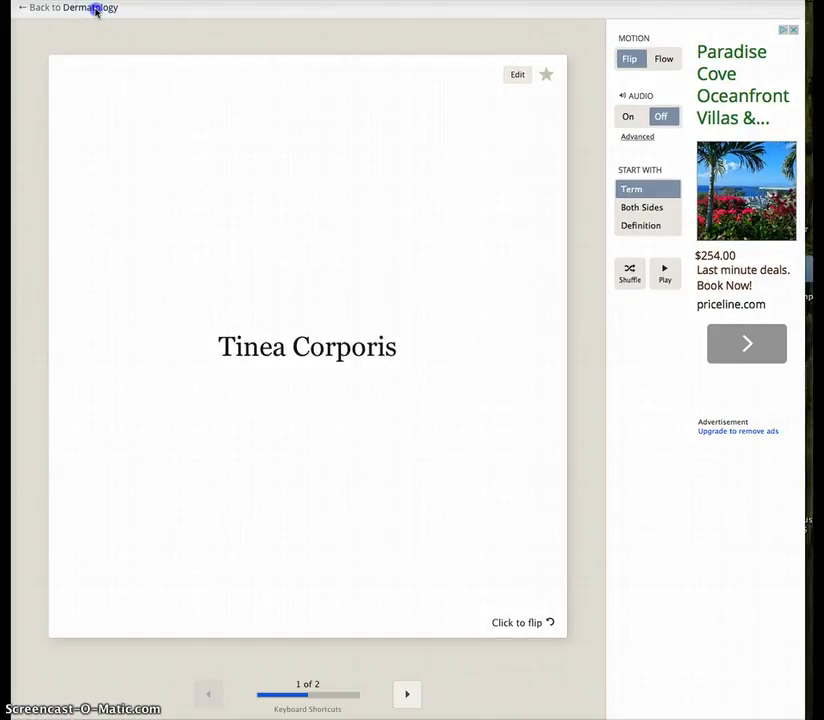
Step: Return to the Dermatology set page and open its Share options
click(96, 9)
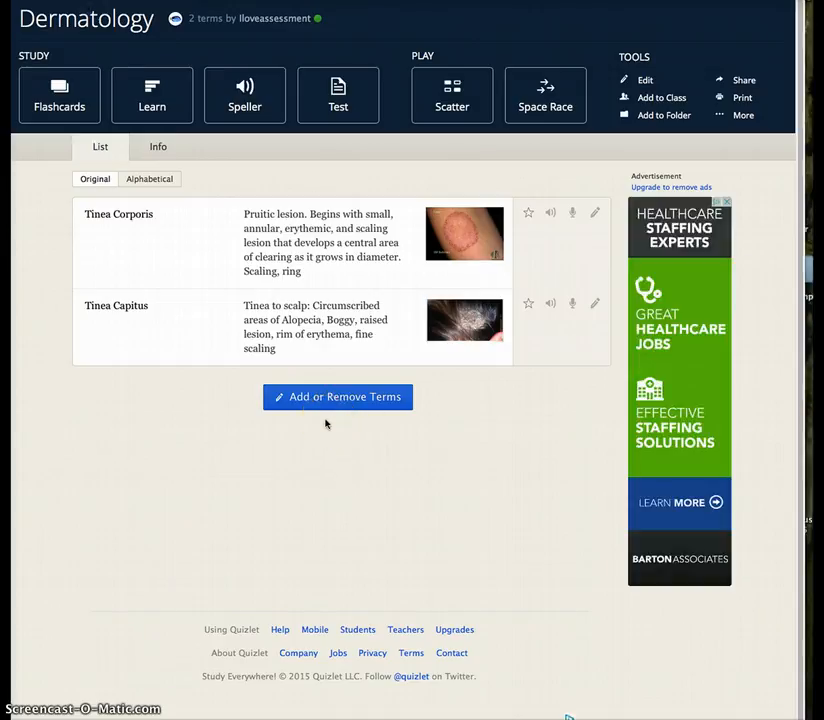
click(738, 81)
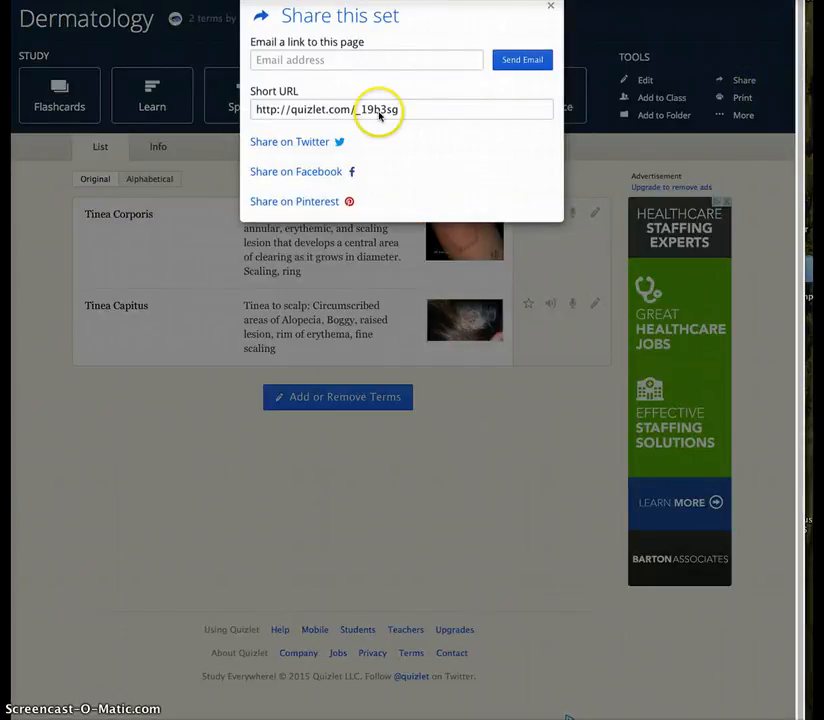
Step: Email the Dermatology set link to the recipient's e-mail address
click(361, 62)
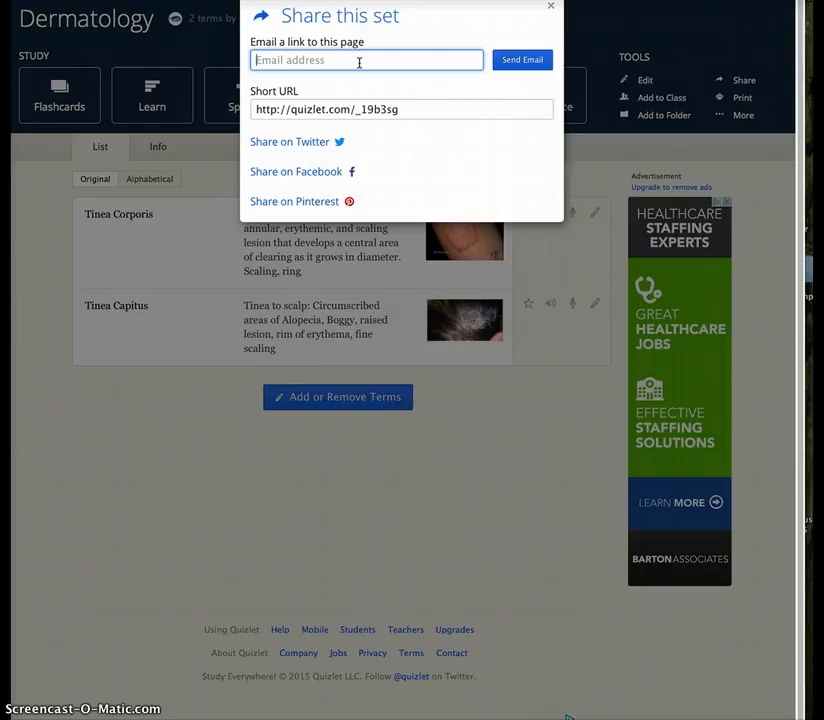
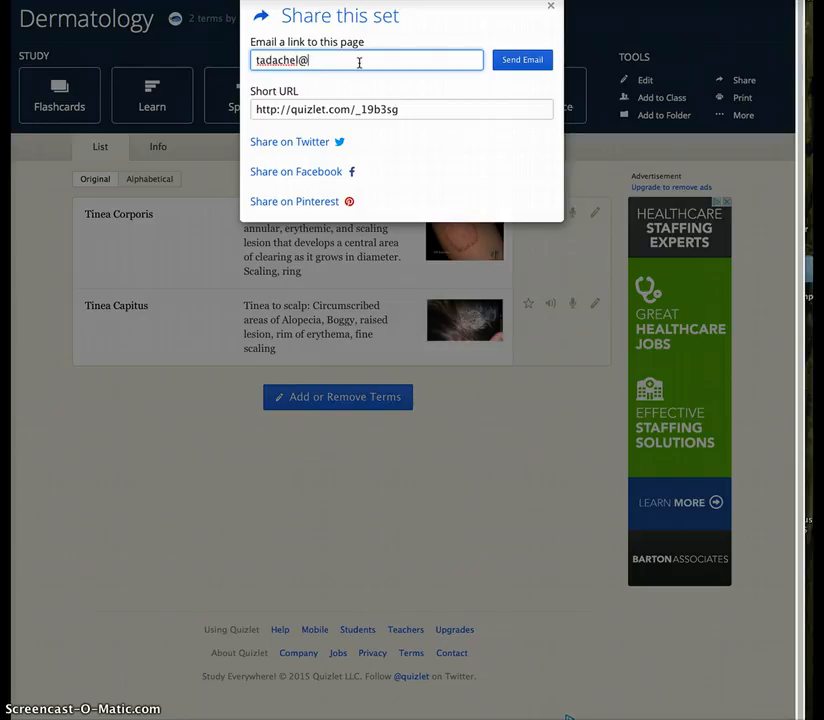
click(539, 64)
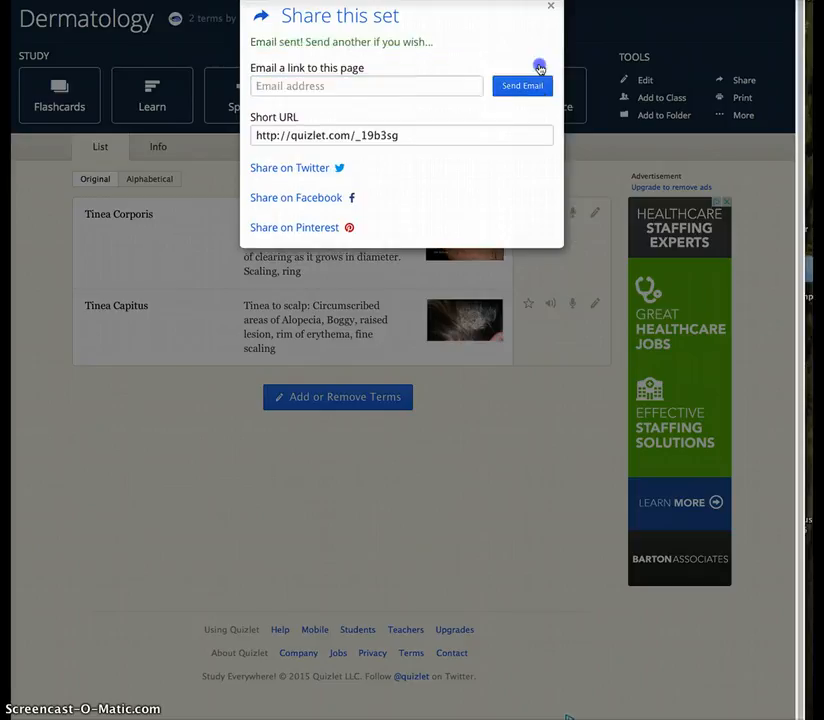